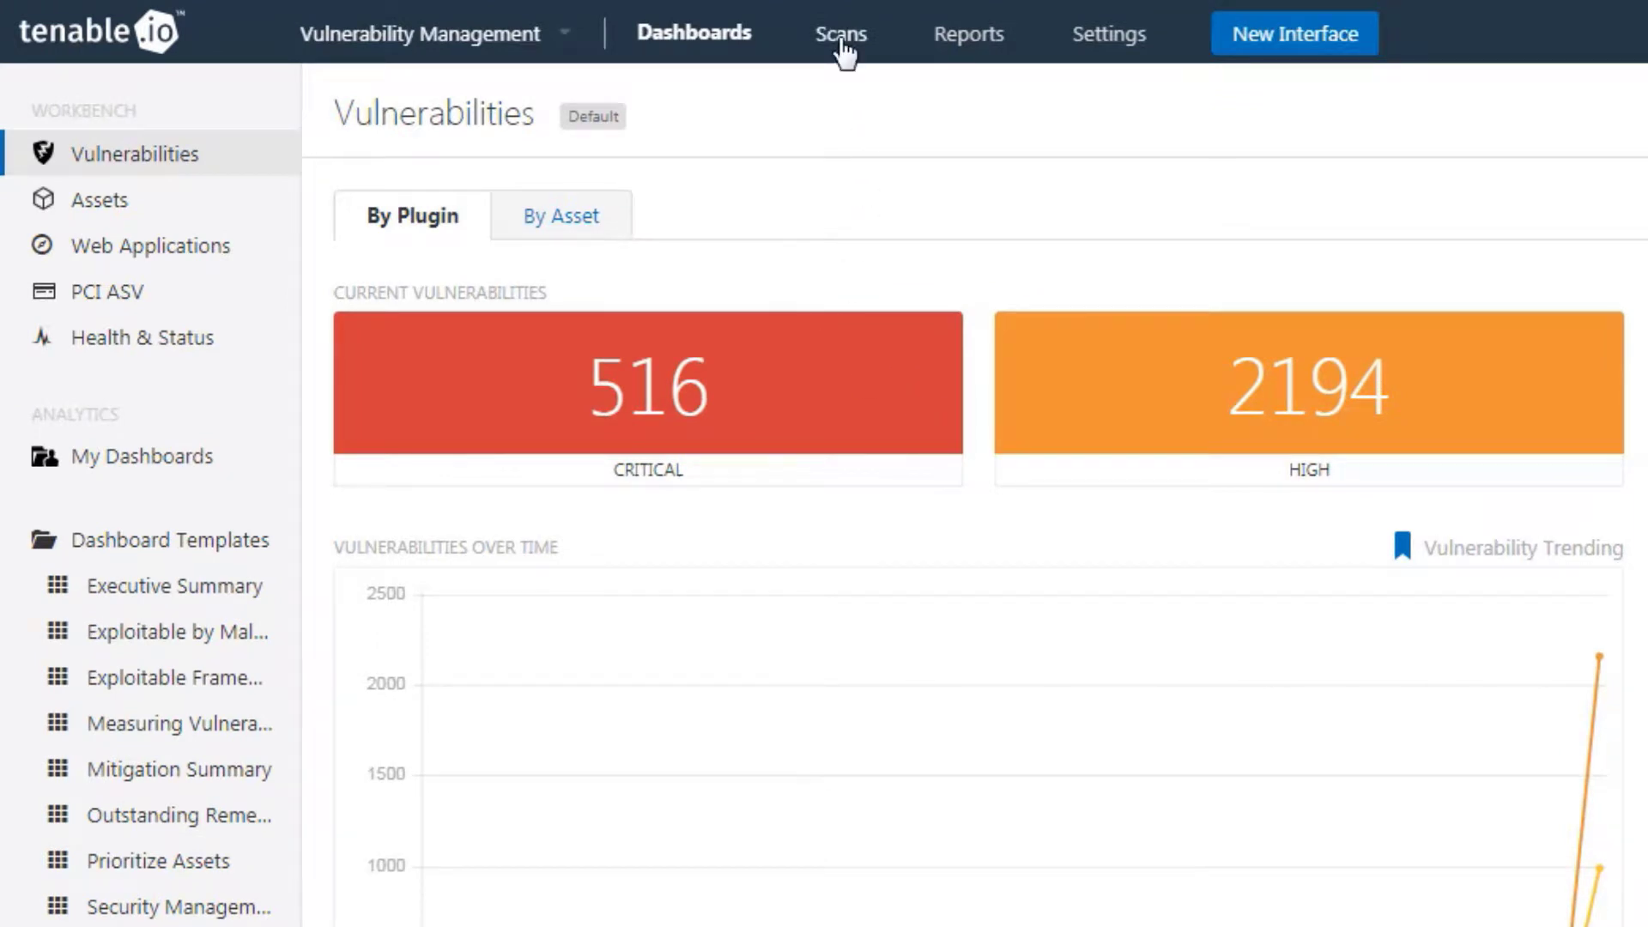
- Open My Scans to list the Shared Nessus Network Monitor scan
left_click(844, 53)
left_click(164, 508)
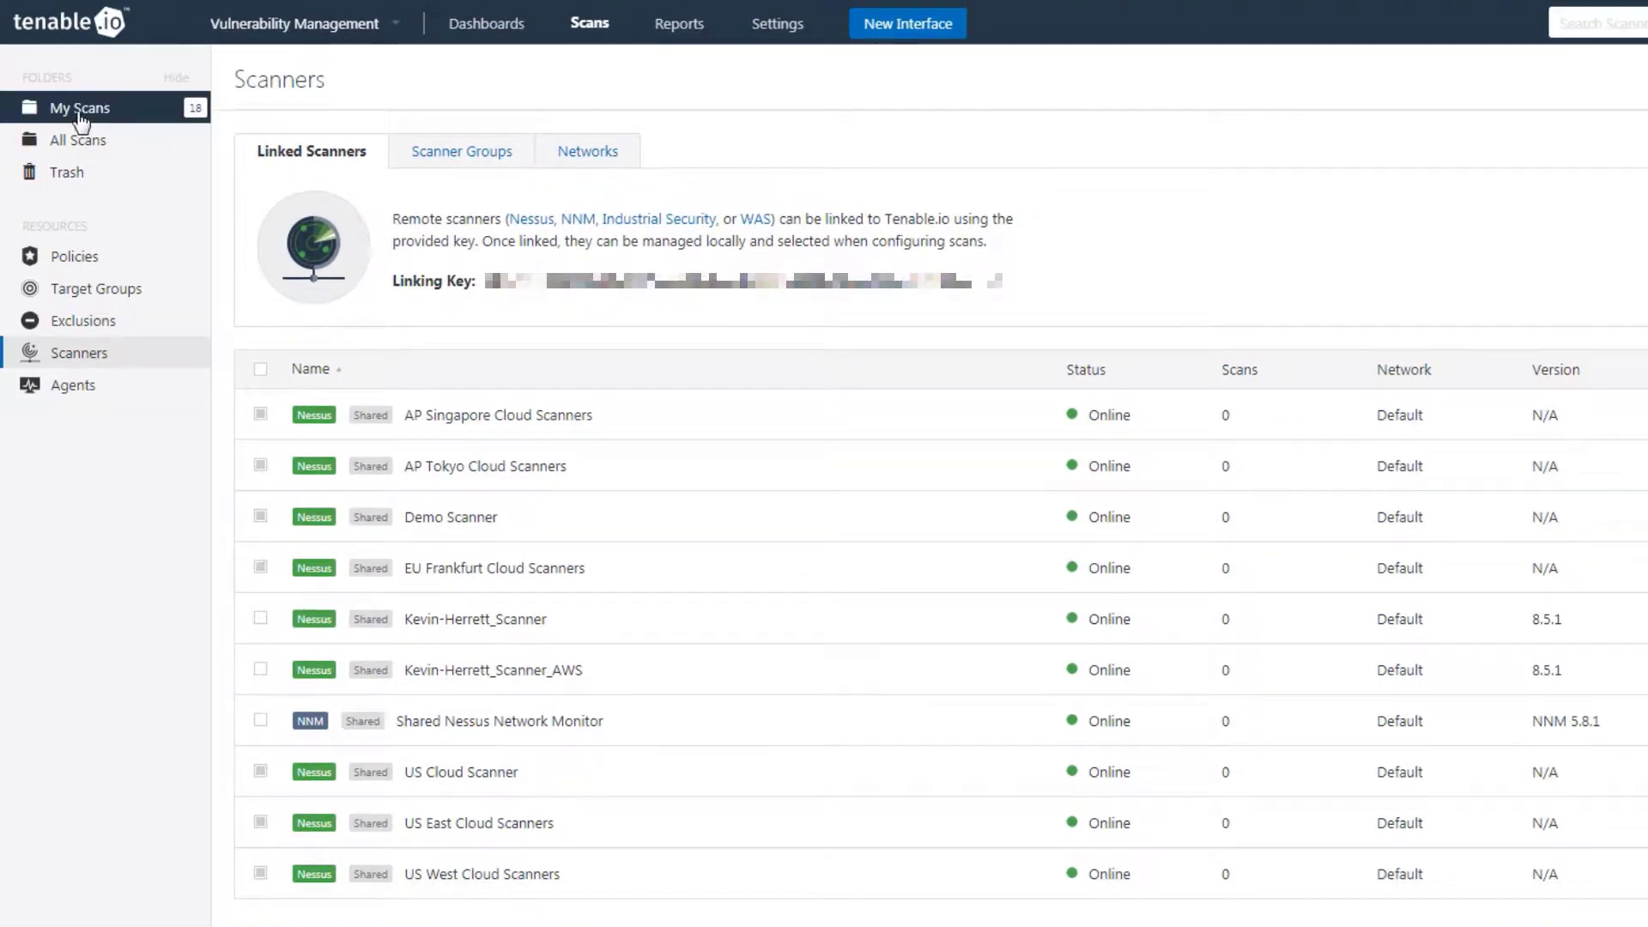
left_click(80, 110)
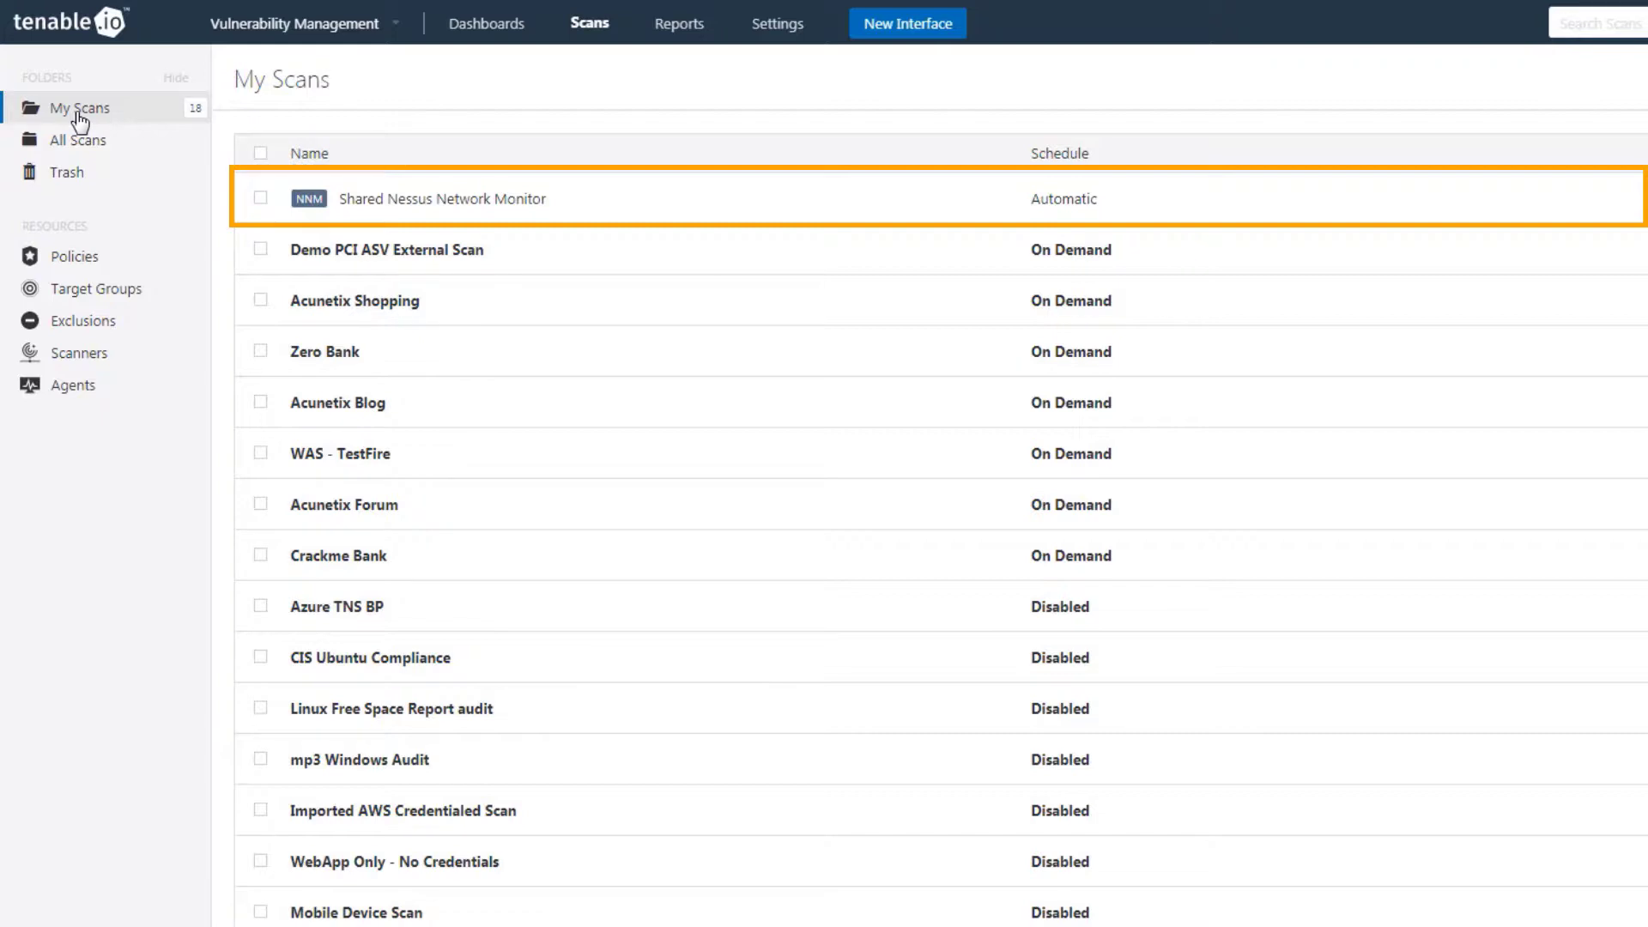
- Open the Shared Nessus Network Monitor scan's vulnerability results
left_click(407, 199)
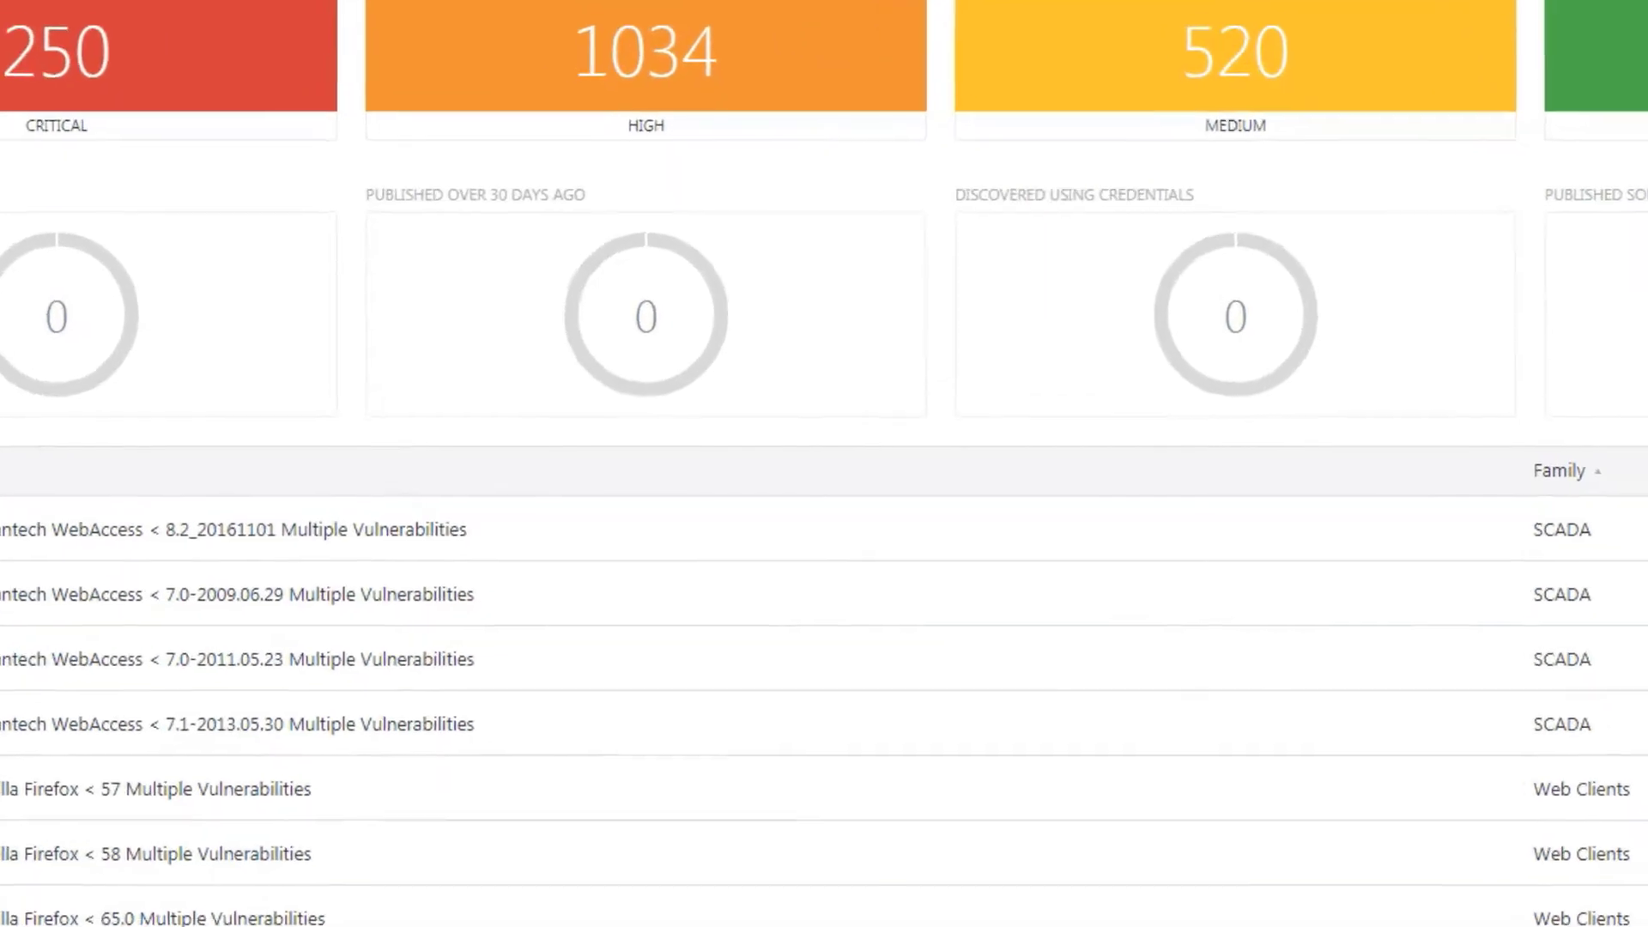
- Apply an advanced filter of Severity equals Critical to the scan vulnerabilities
left_click(1155, 19)
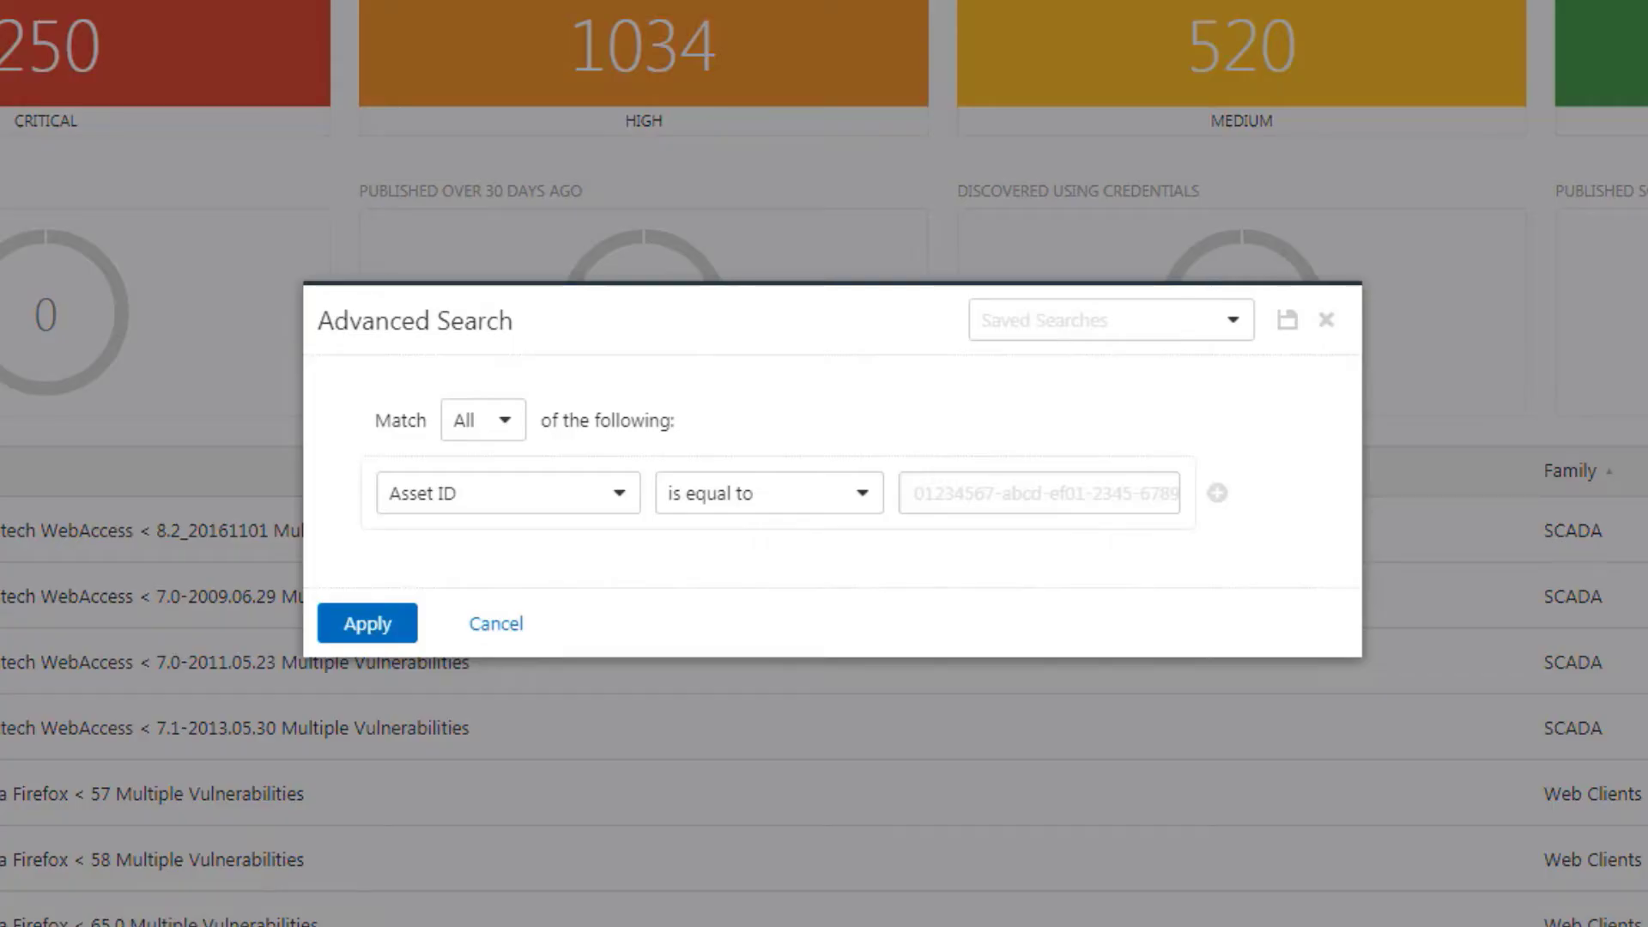
left_click(522, 493)
type("sev")
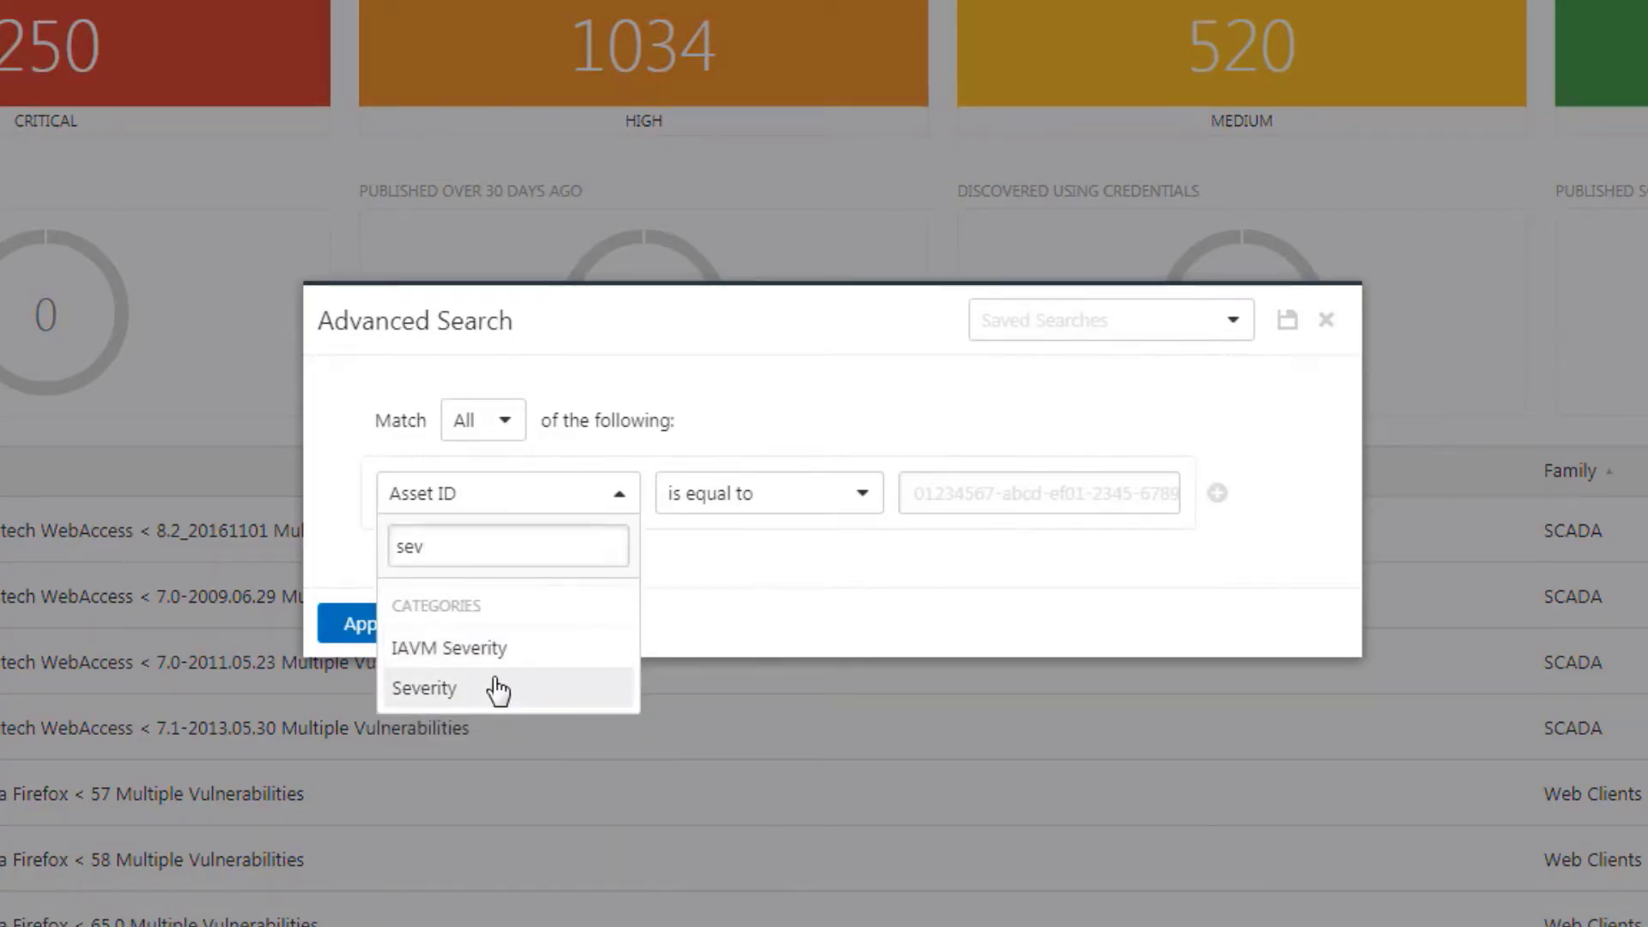
left_click(497, 687)
left_click(956, 494)
left_click(958, 699)
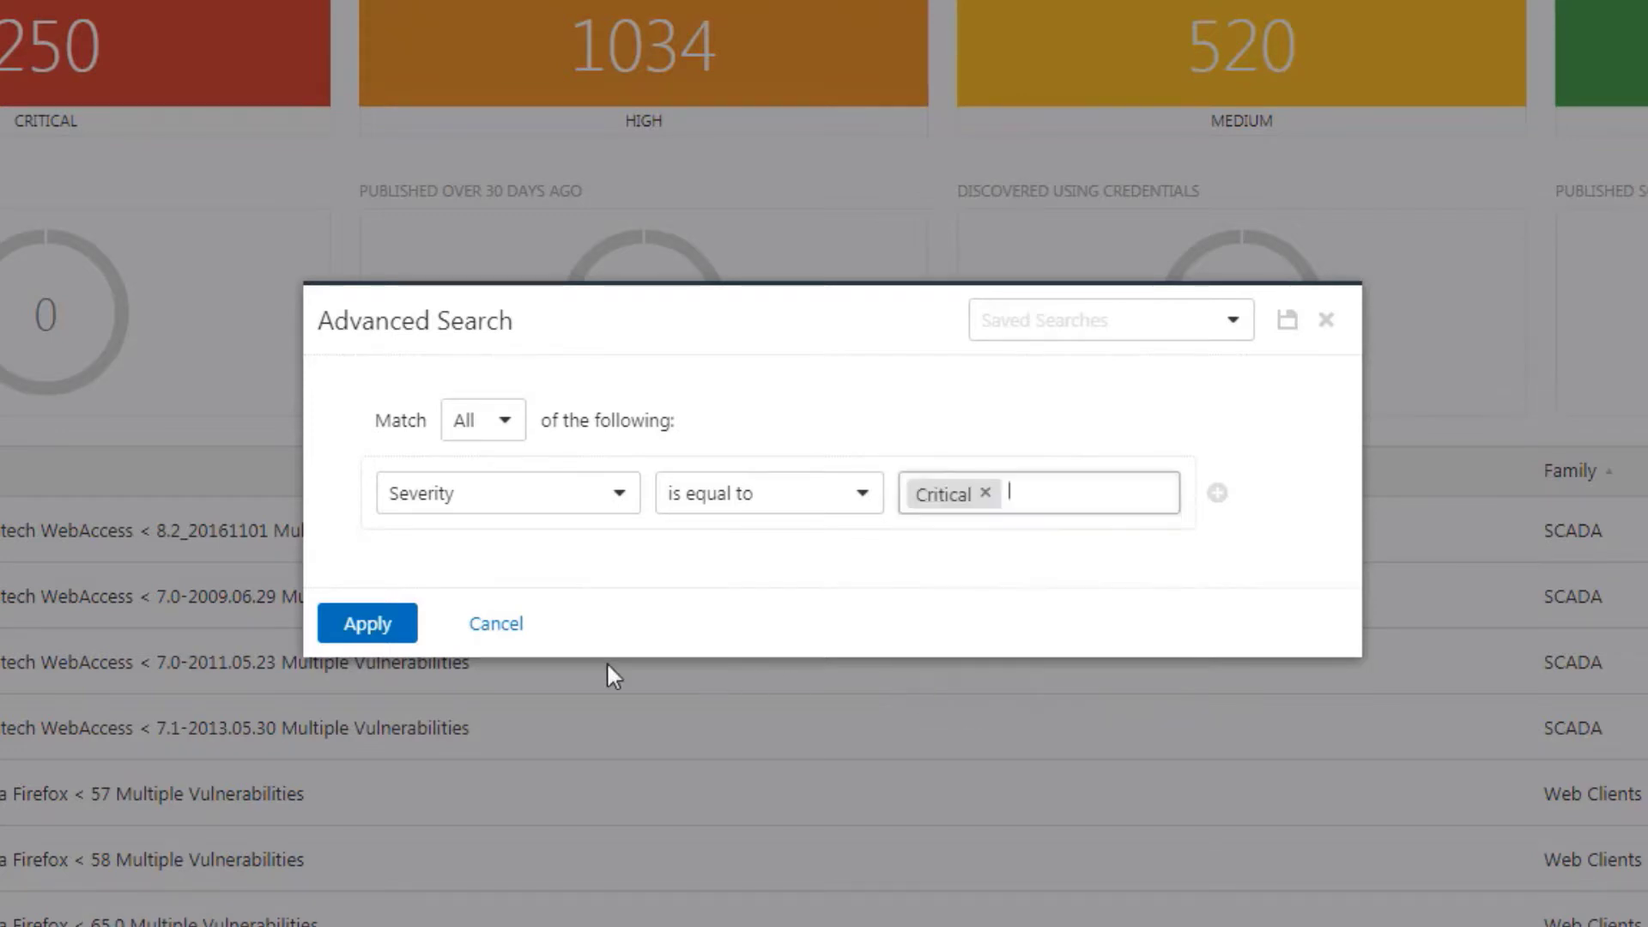
left_click(367, 626)
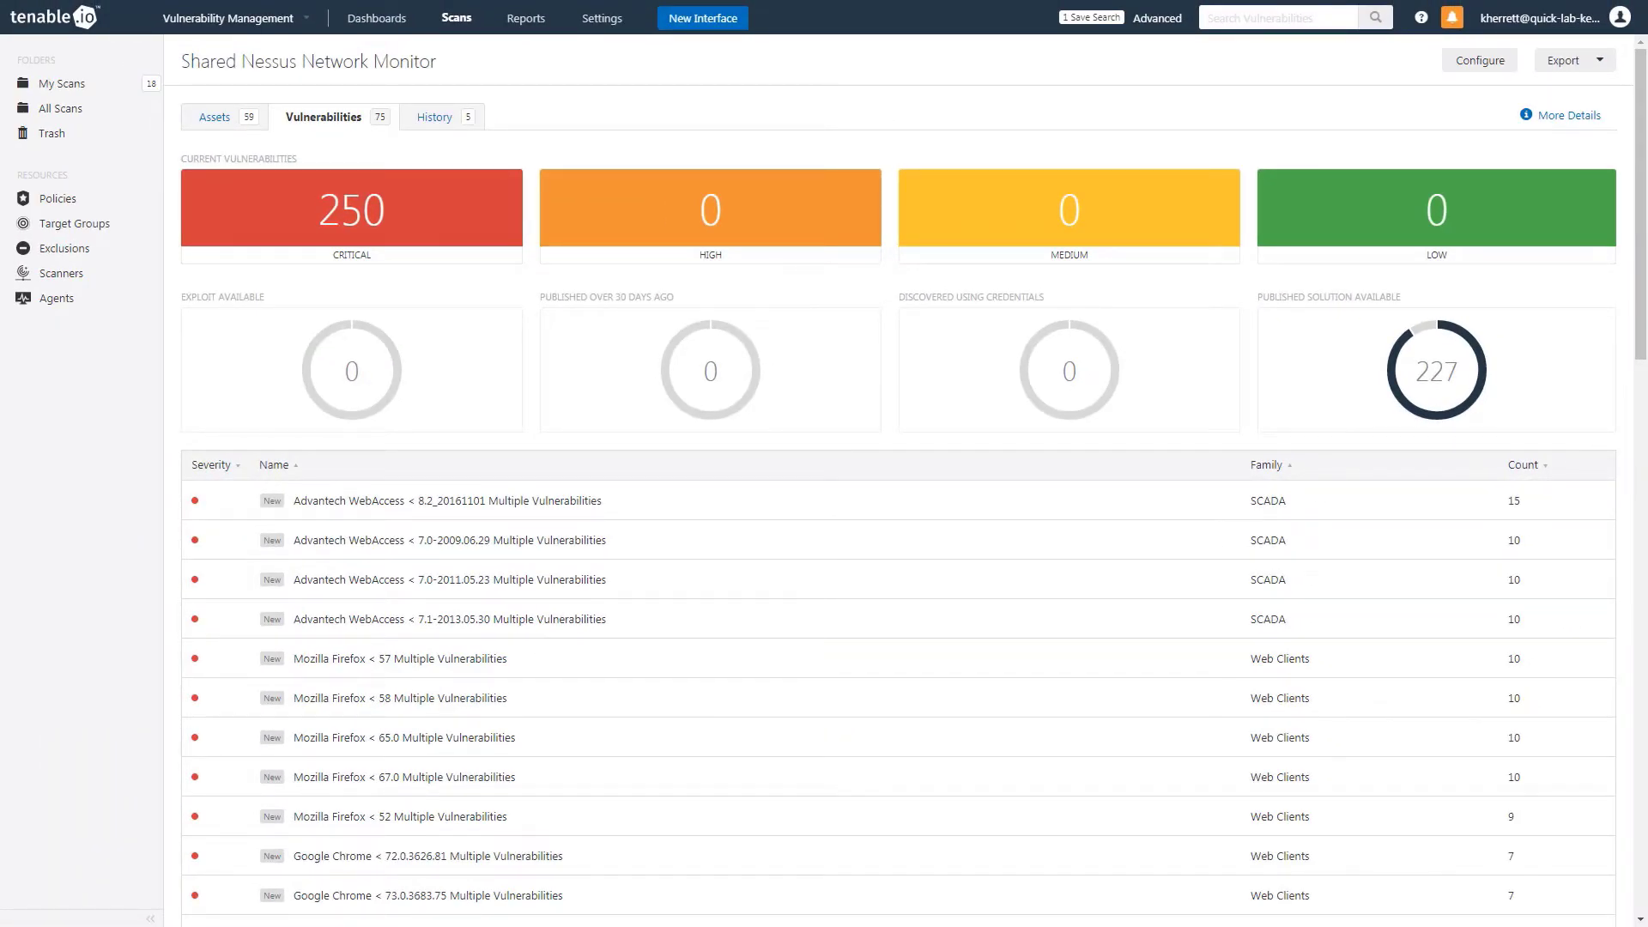
left_click(517, 747)
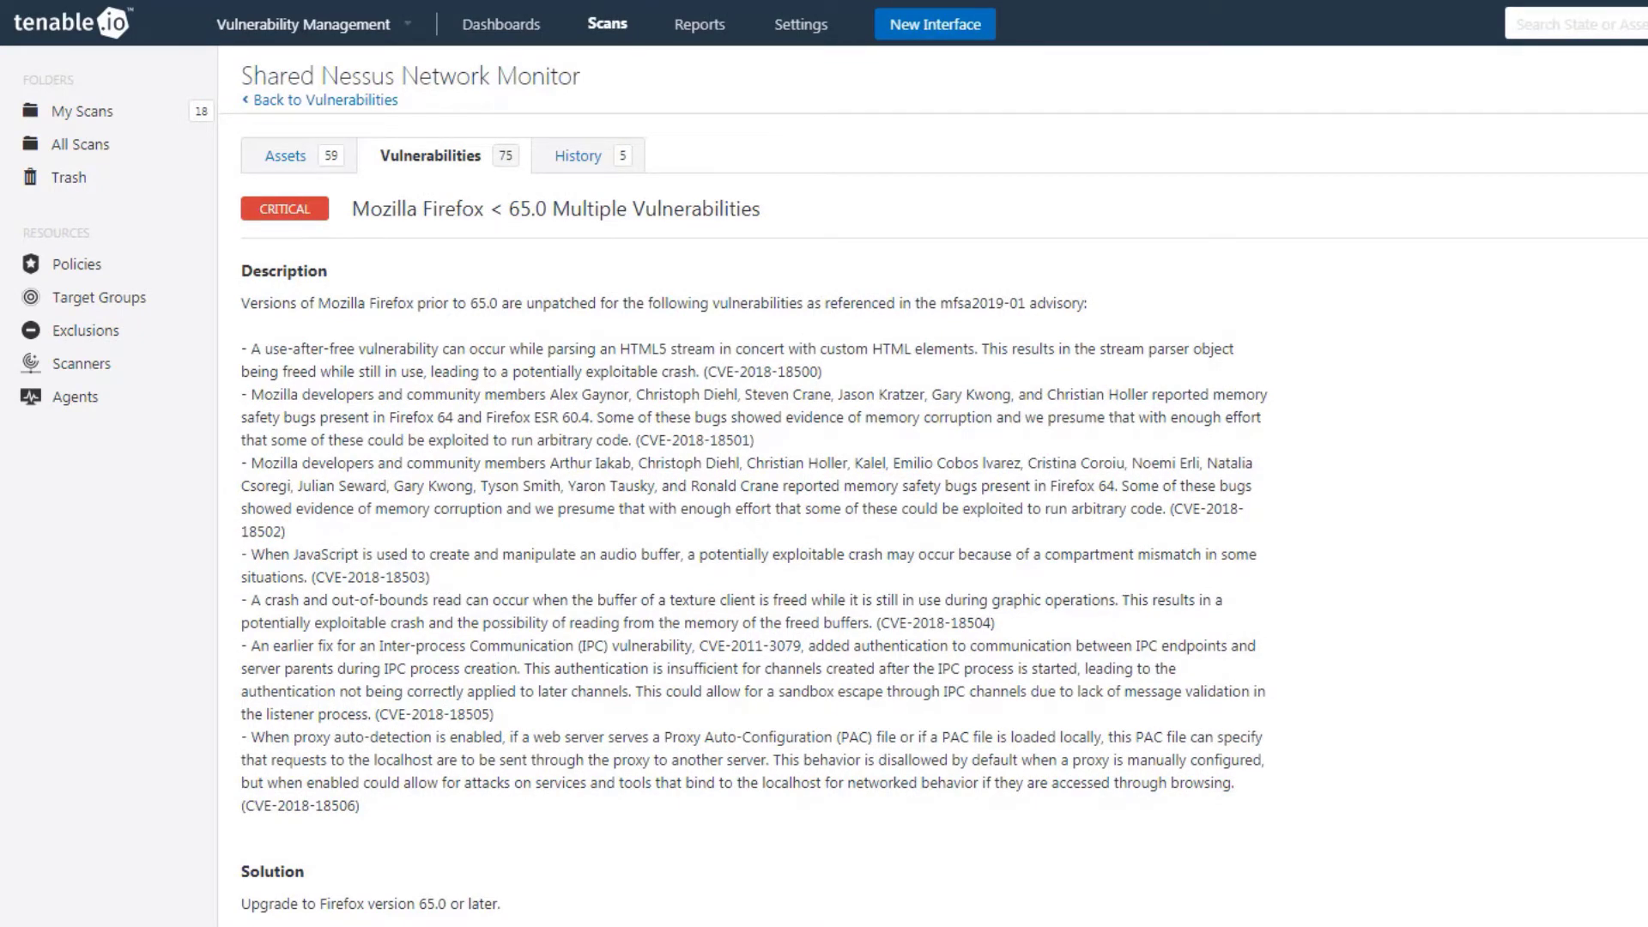
scroll(934, 494, "down", 1)
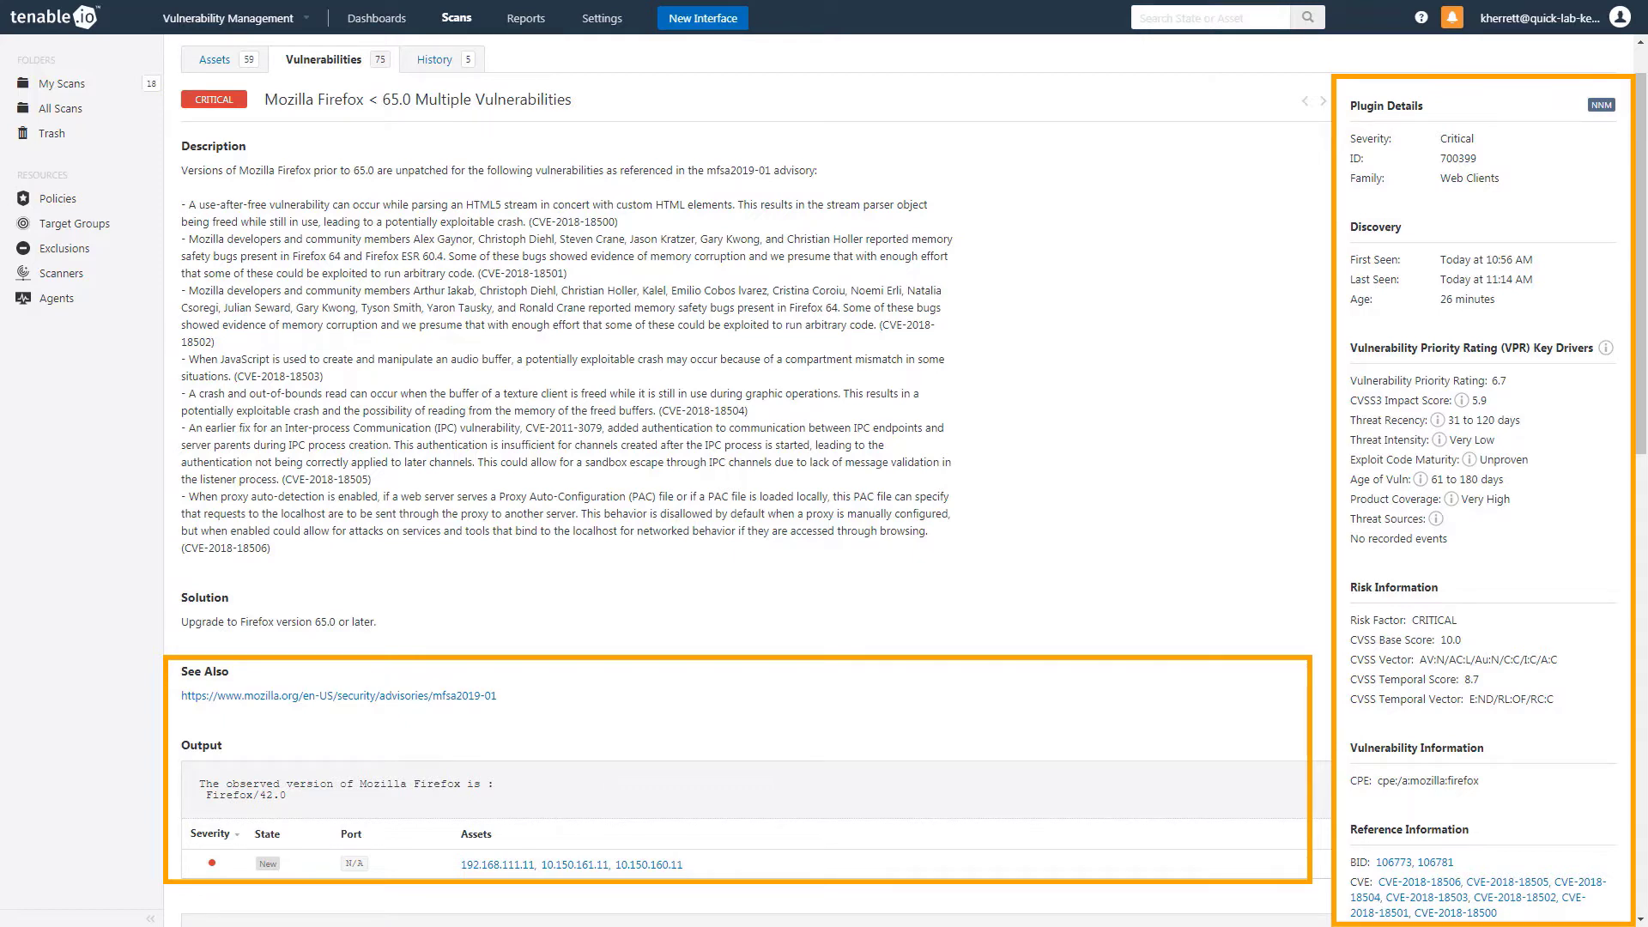
left_click(310, 68)
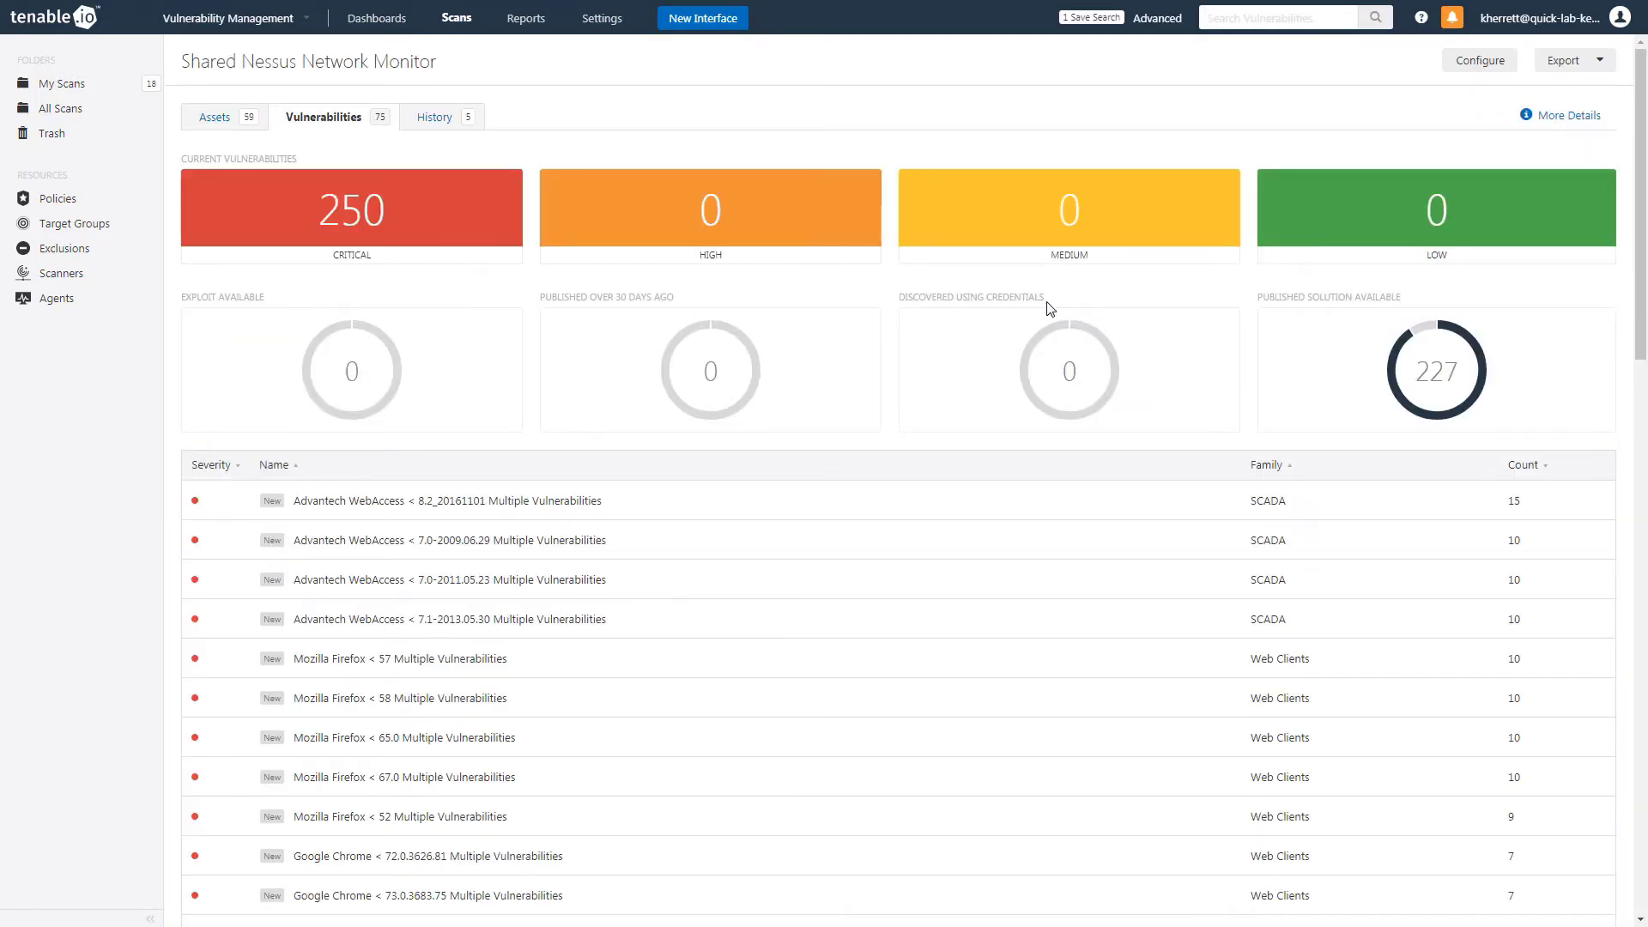